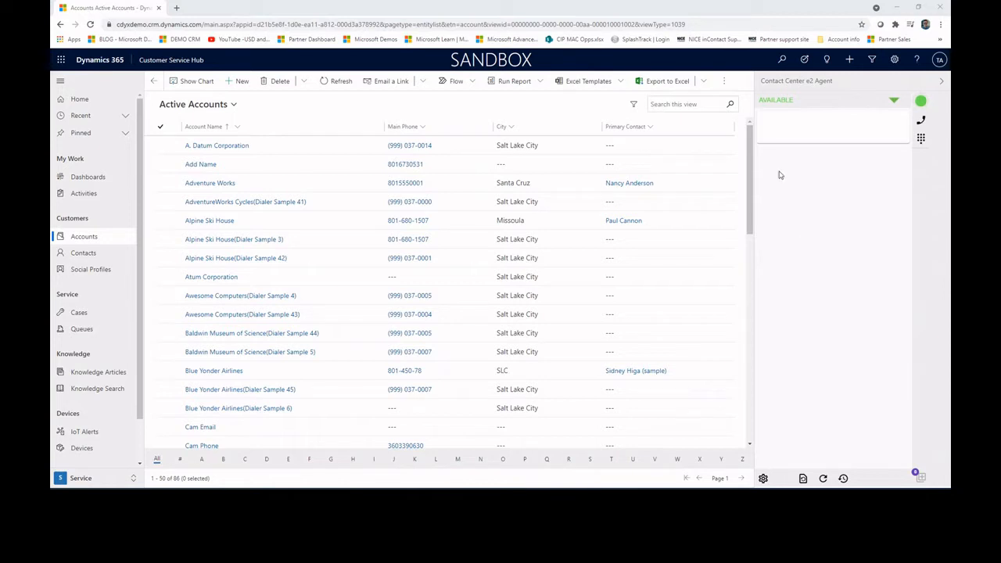
- Switch the agent state to Unavailable, Unavailable Break and Unavailable Lunch in turn, and set it back to Available
click(819, 105)
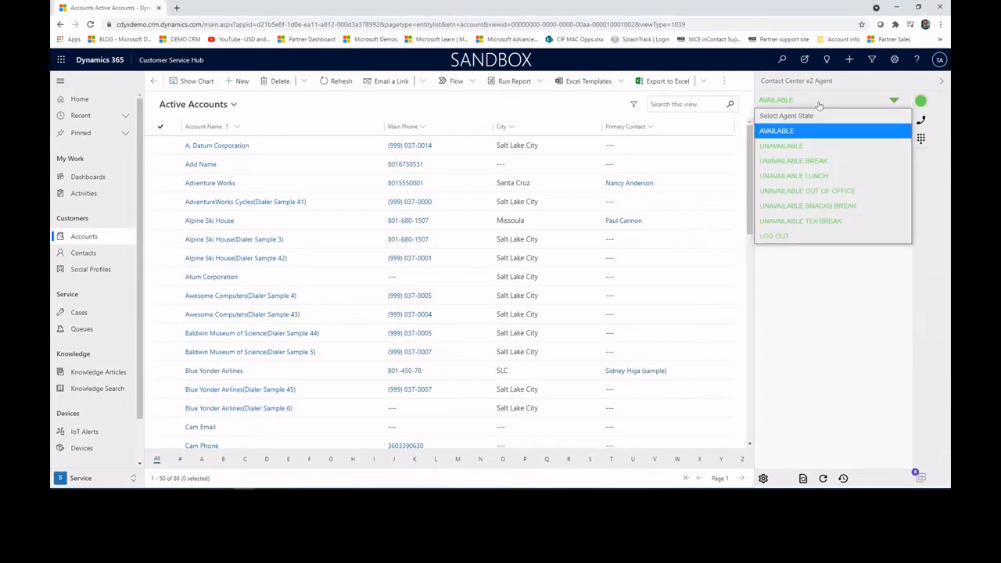
click(800, 146)
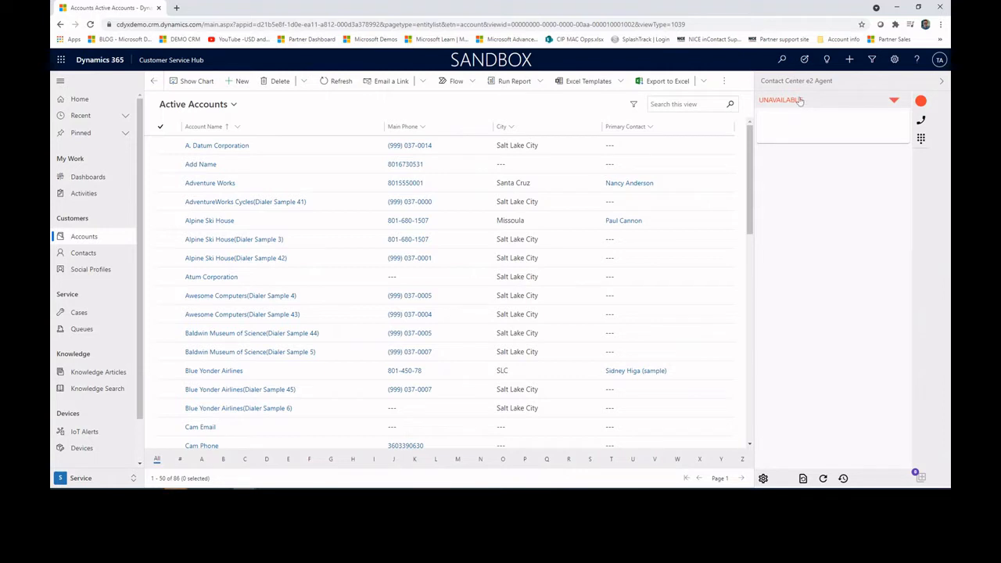
click(800, 101)
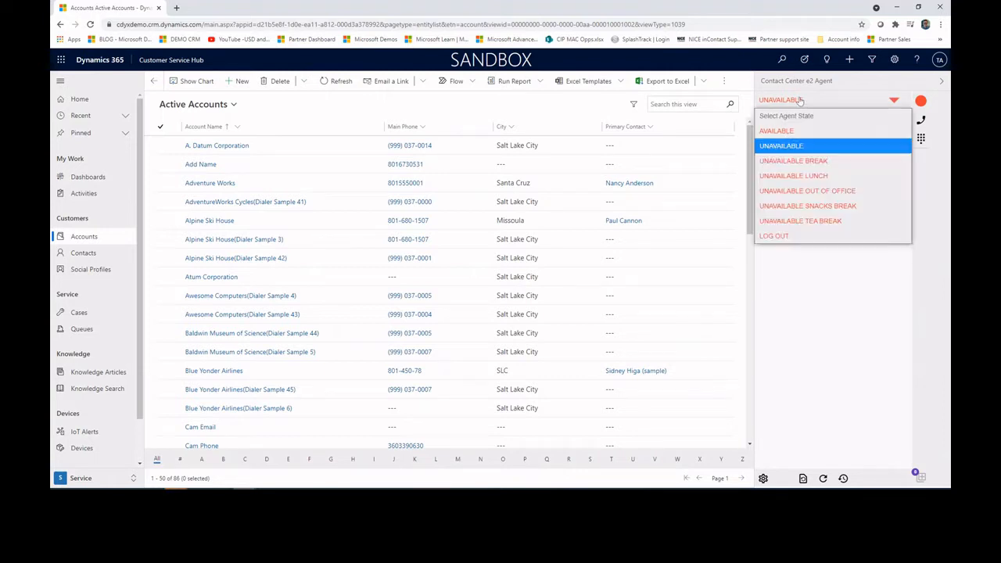
click(786, 161)
click(793, 102)
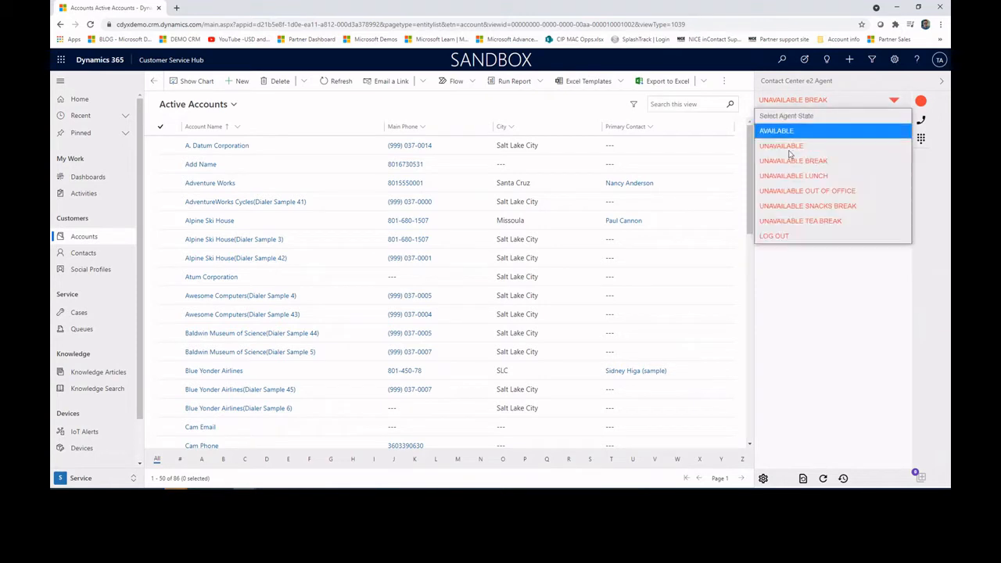
click(792, 177)
click(803, 103)
click(795, 136)
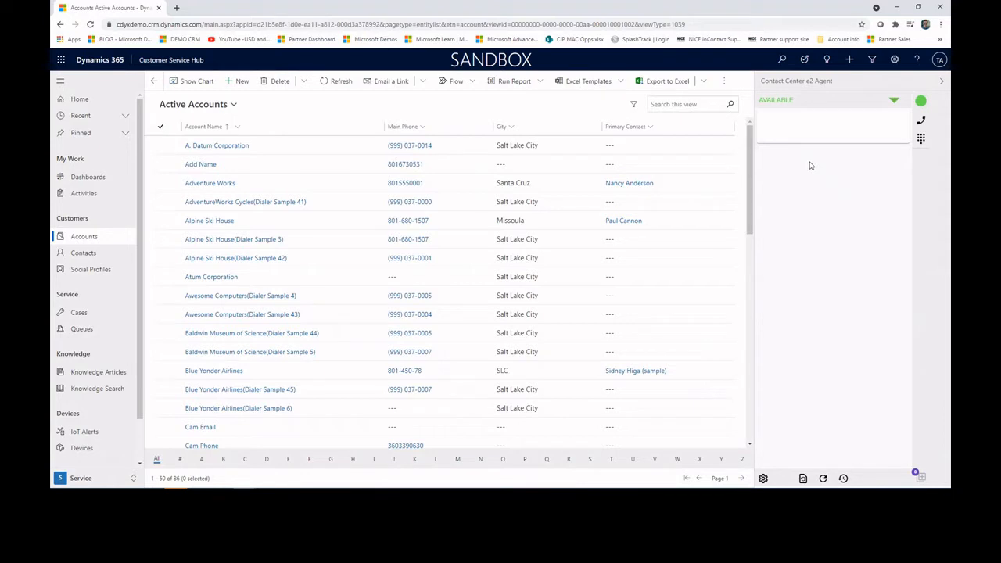
- Open the contact linked to Customer Dynamics from the inbound caller's search results
click(922, 120)
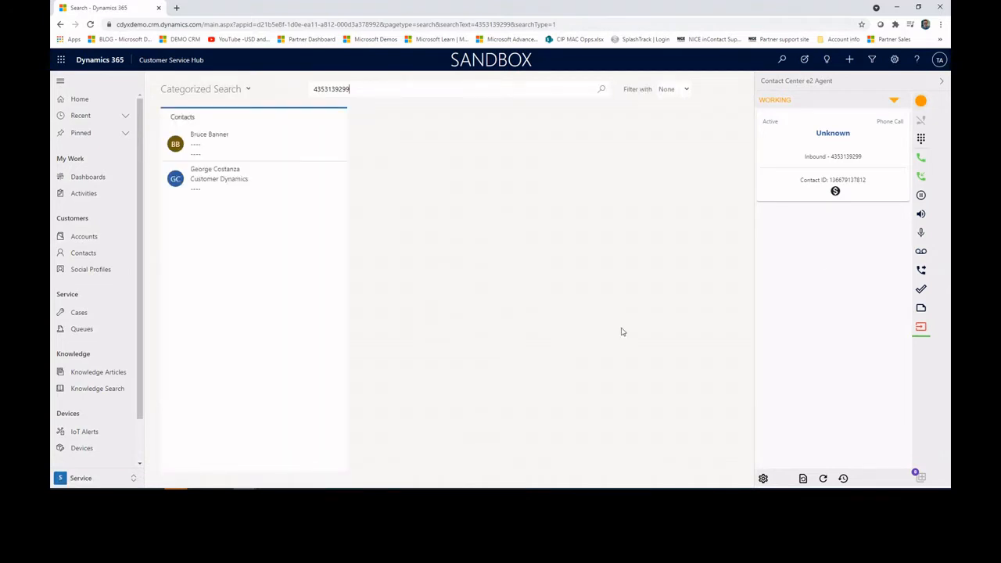
click(236, 187)
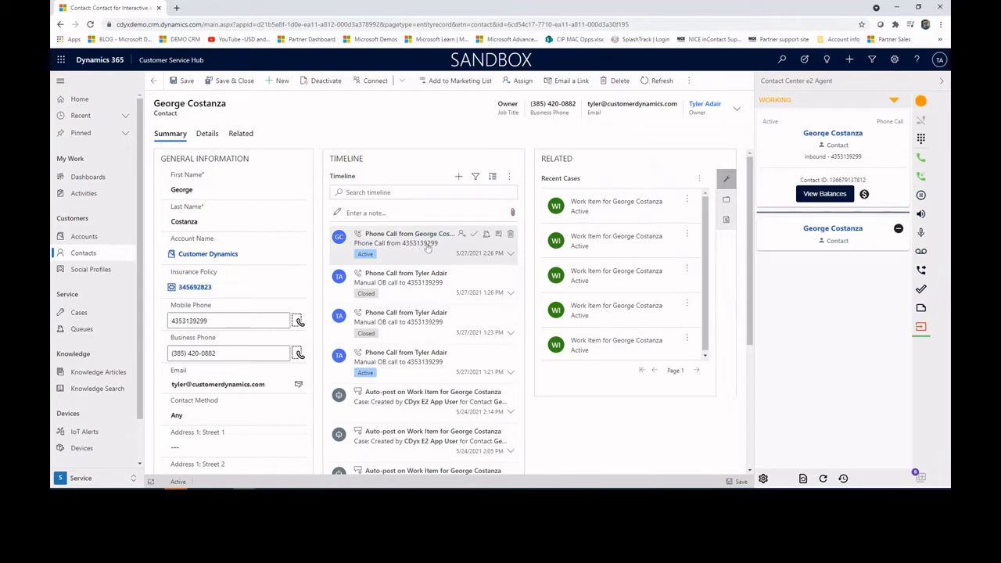
- Open the newest phone call in the contact's timeline, review its contact center details, and return to the contact record
click(498, 235)
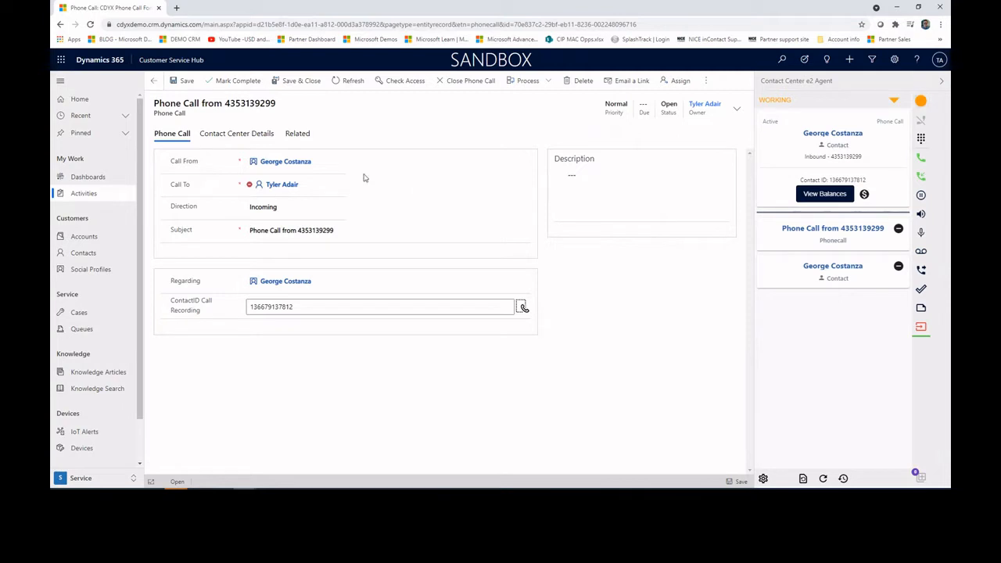
click(258, 133)
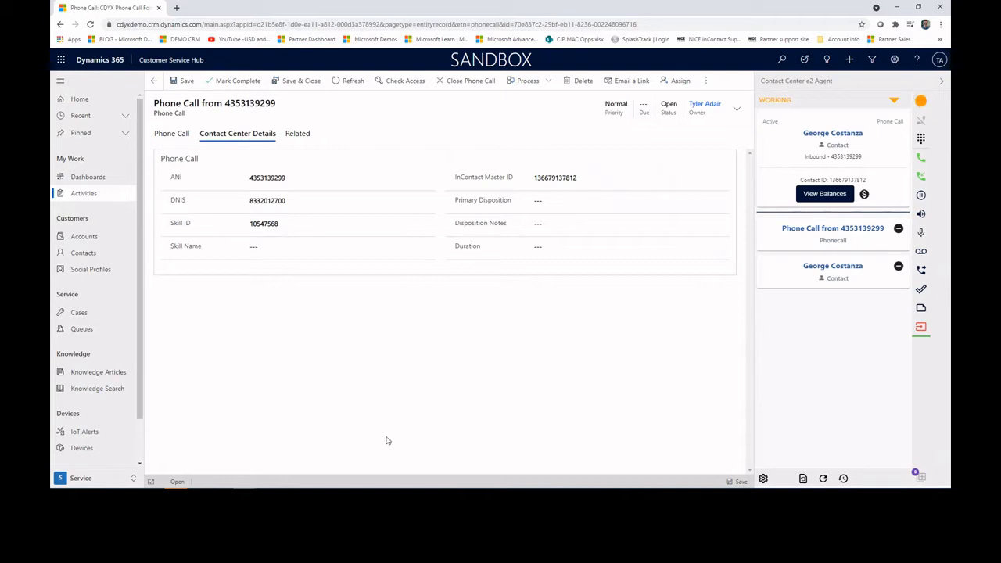
click(267, 178)
click(172, 133)
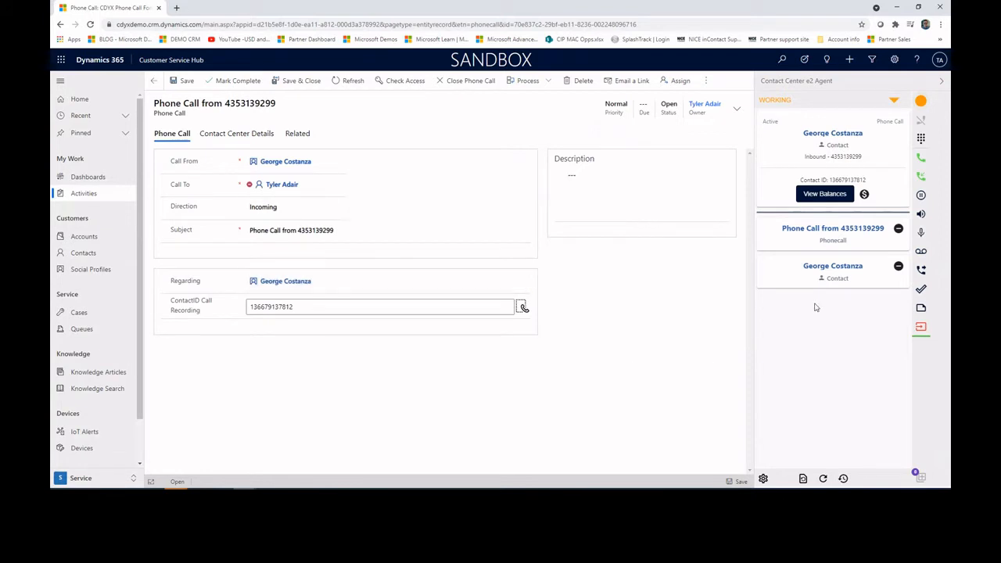
click(820, 277)
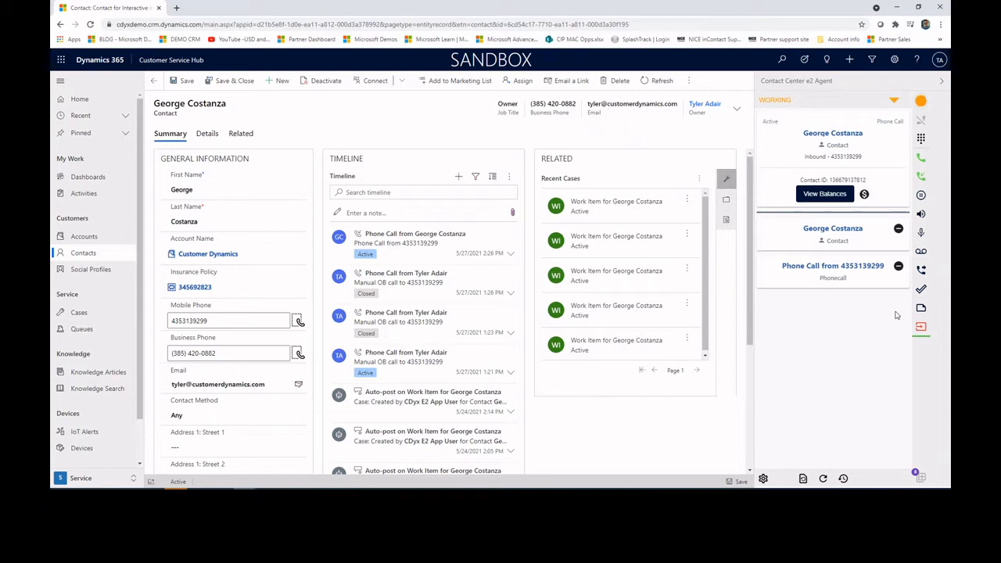
- Try the active call's controls by holding and resuming, muting and unmuting, and masking and unmasking it
click(922, 176)
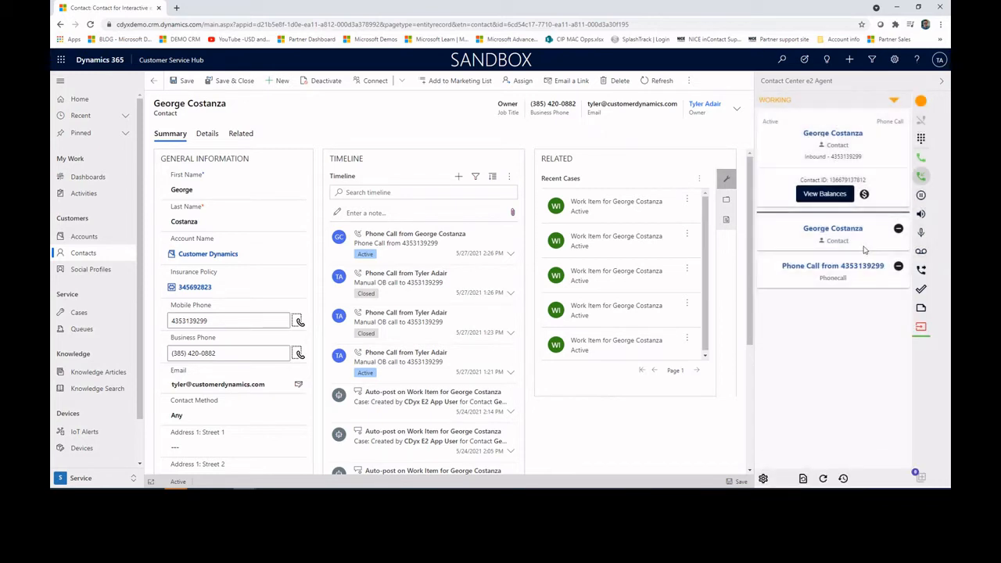
click(921, 196)
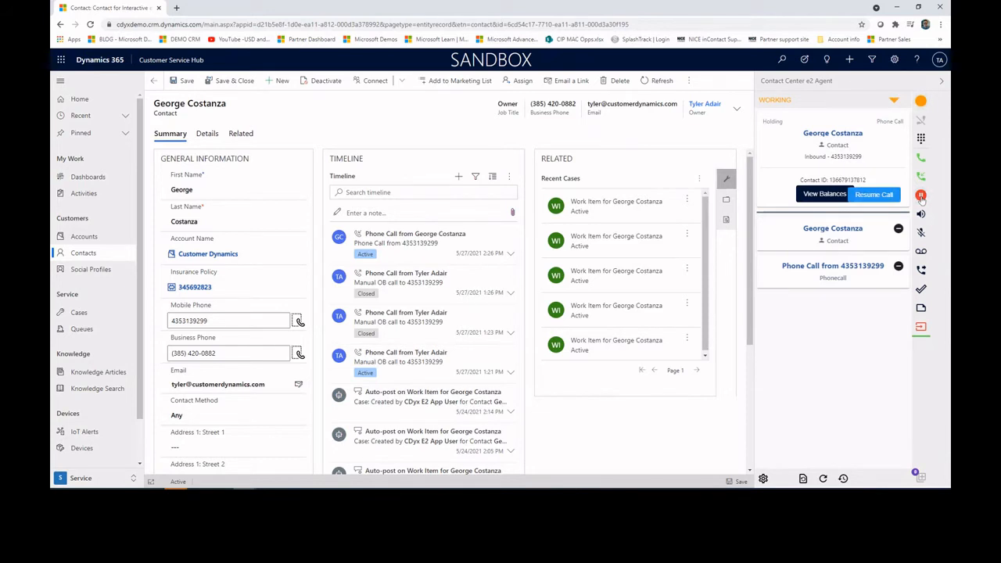
click(921, 196)
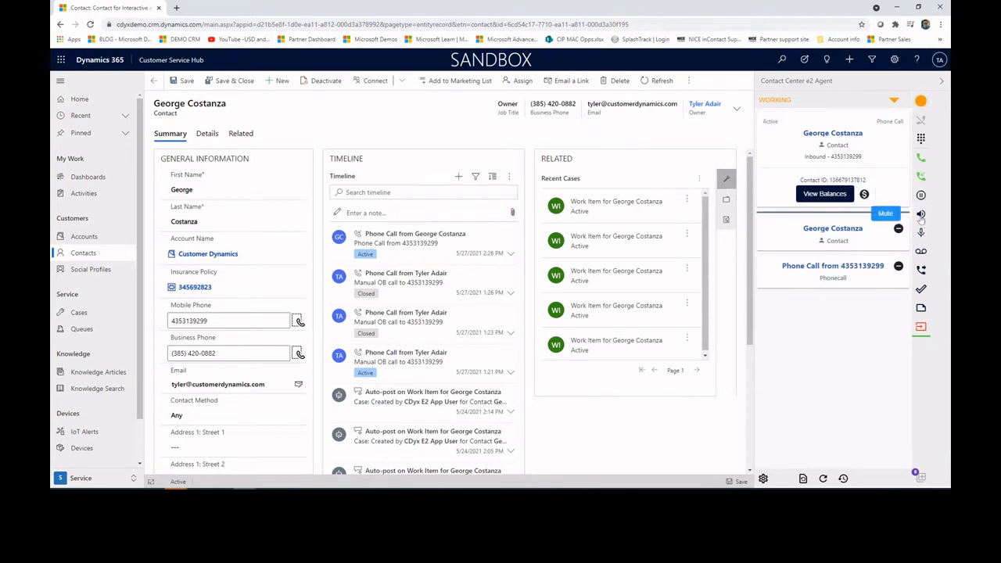
click(921, 216)
click(922, 215)
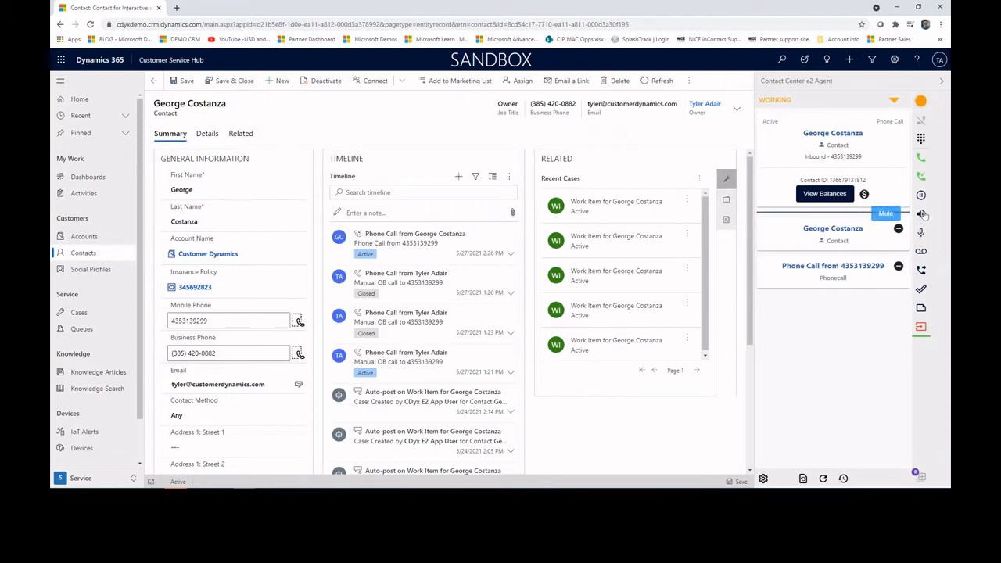
click(921, 233)
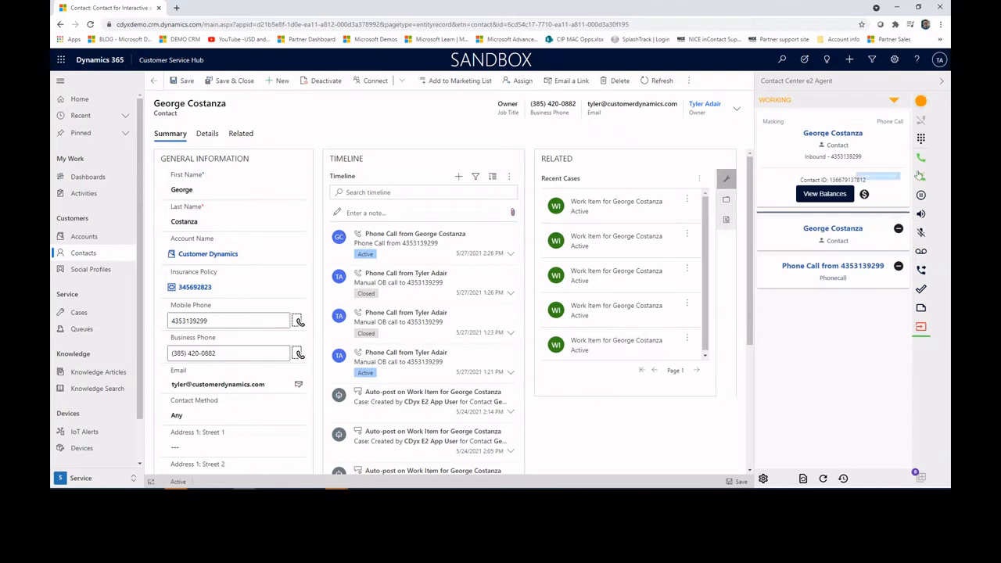
click(921, 233)
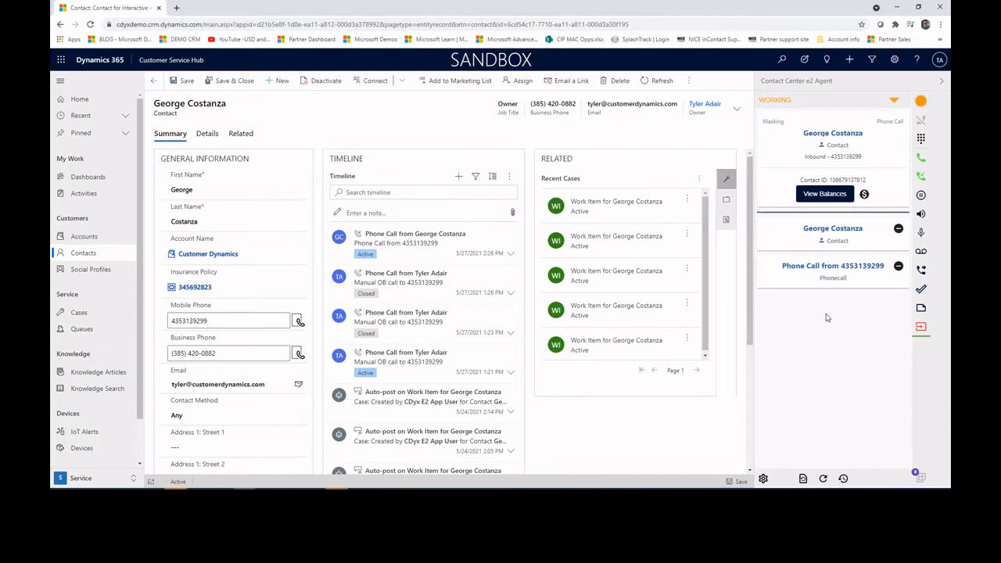
- Start recording the active call
click(922, 252)
click(923, 292)
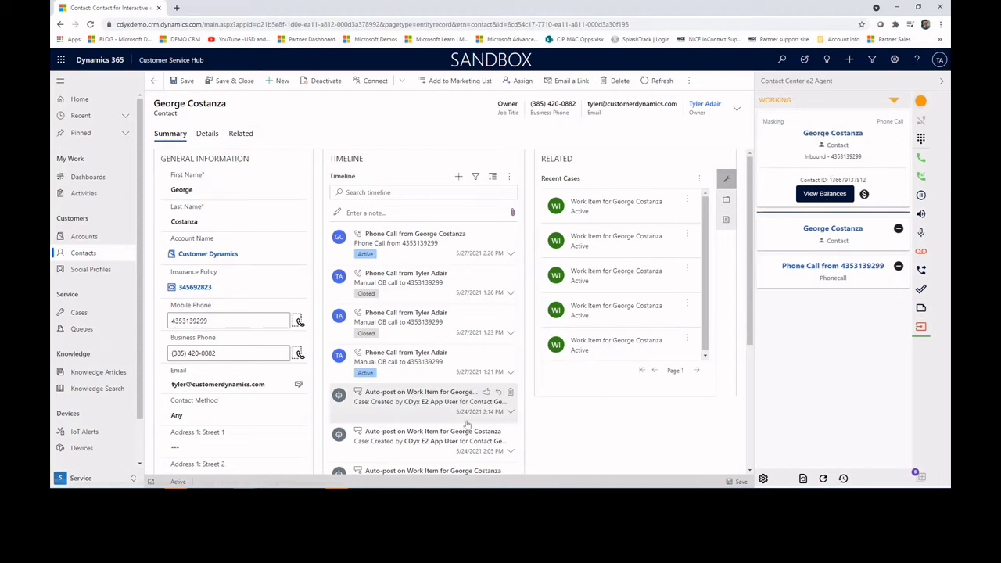
- Open the fourth contact in the Active Contacts list
click(86, 253)
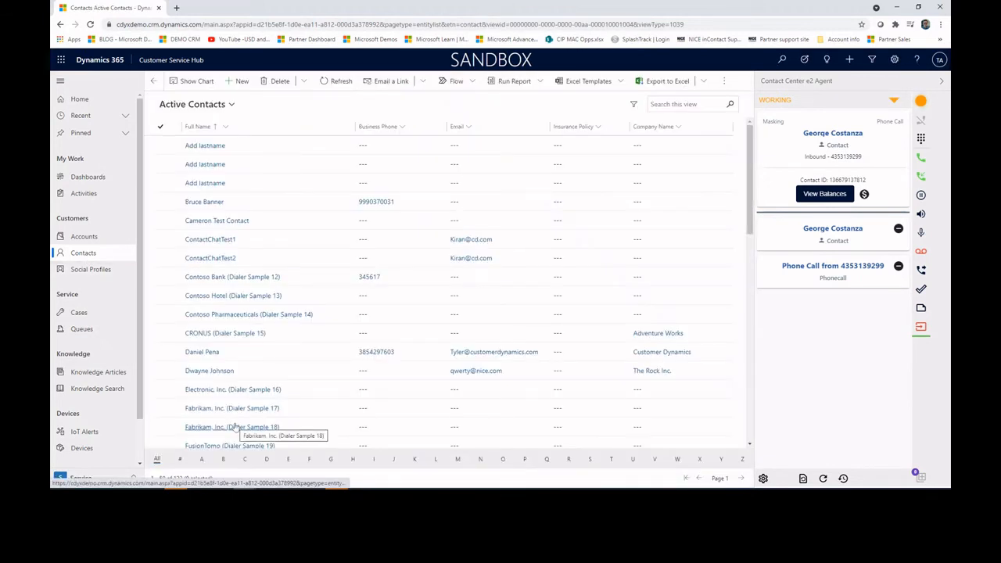
click(220, 206)
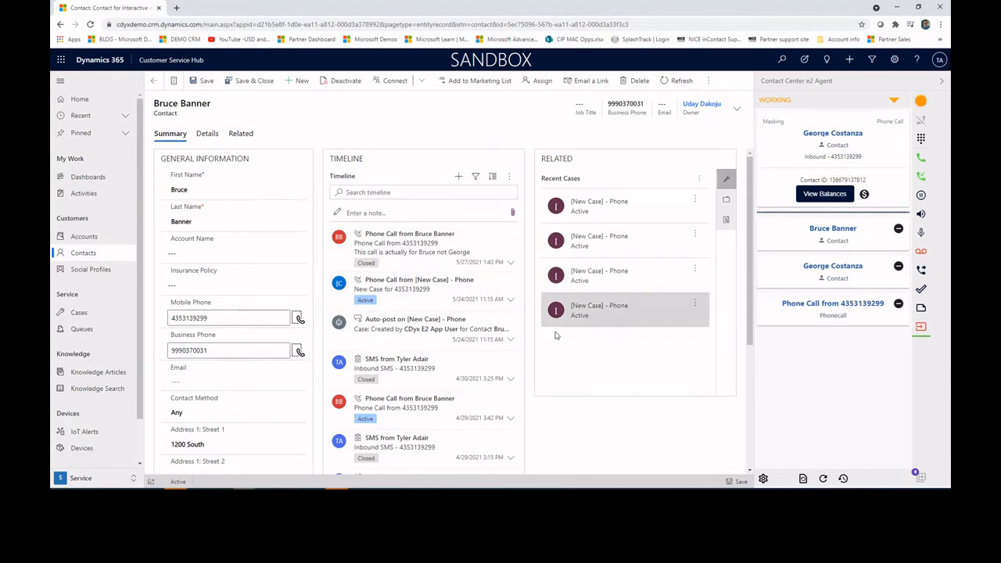
- Delete the closed phone call dated 5/27/2021 from the contact's timeline and refresh the timeline
mouse_move(510, 239)
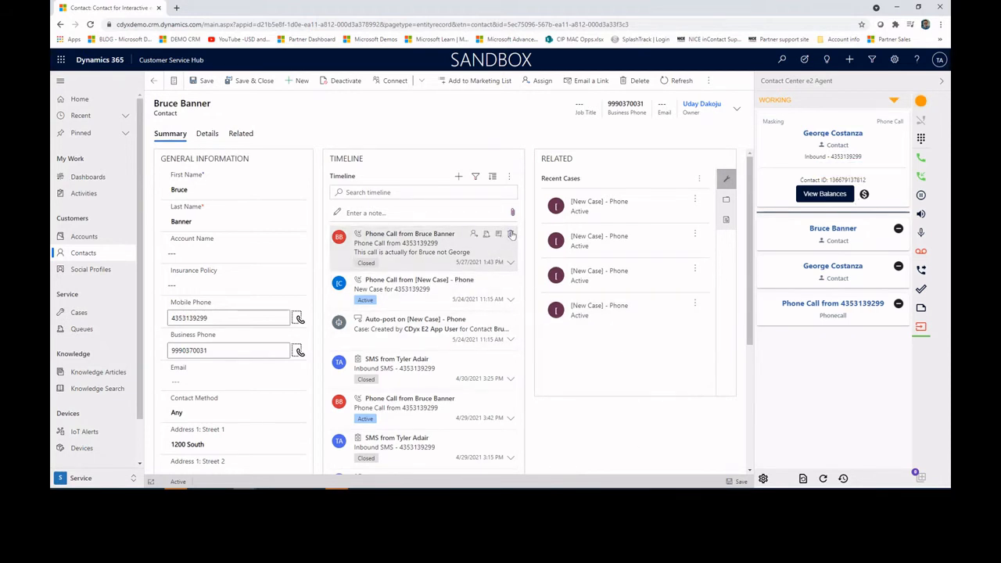
click(511, 234)
click(524, 315)
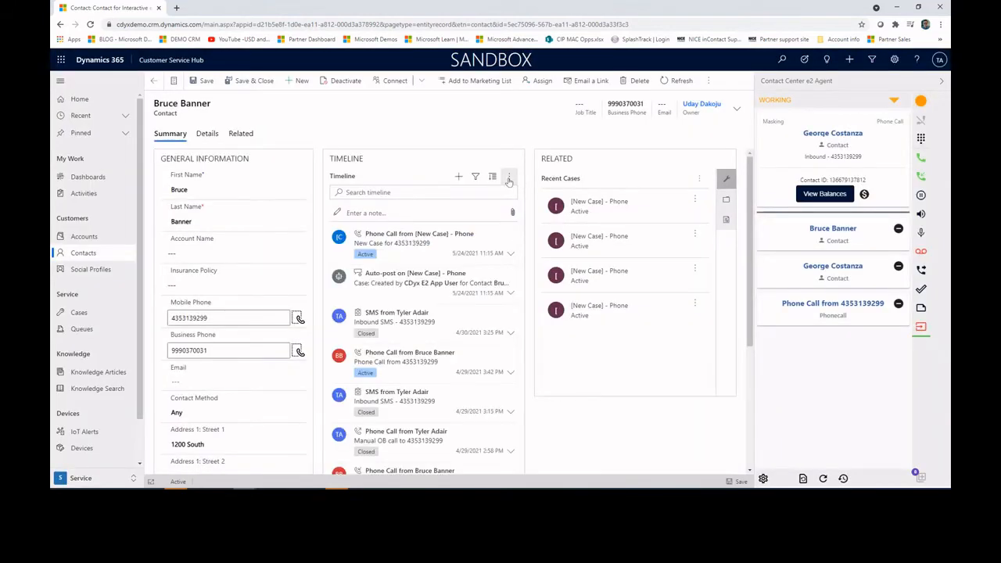
click(509, 177)
click(513, 194)
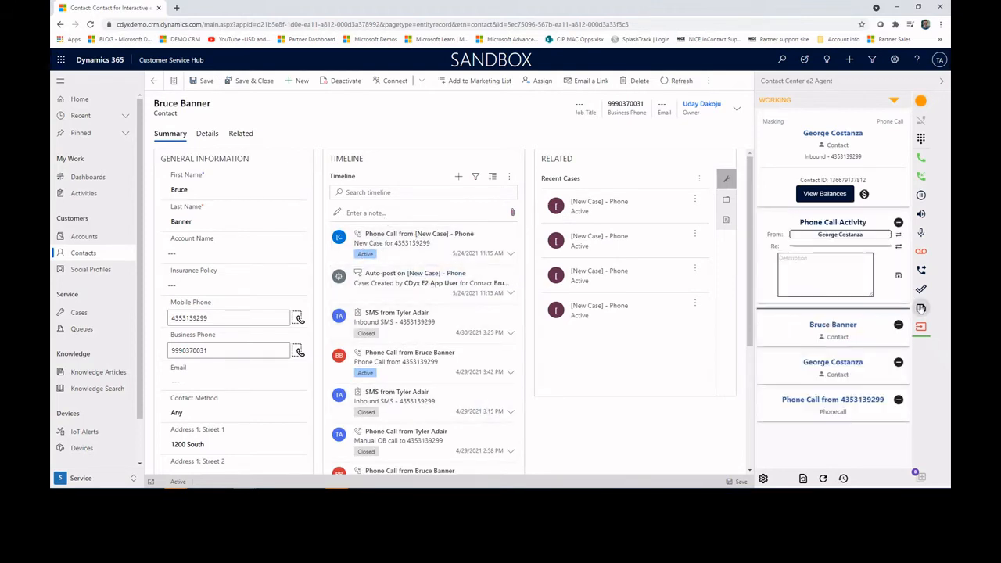
- Open the active call's Phone Call Activity note and switch both From and Re to the currently open contact
click(921, 307)
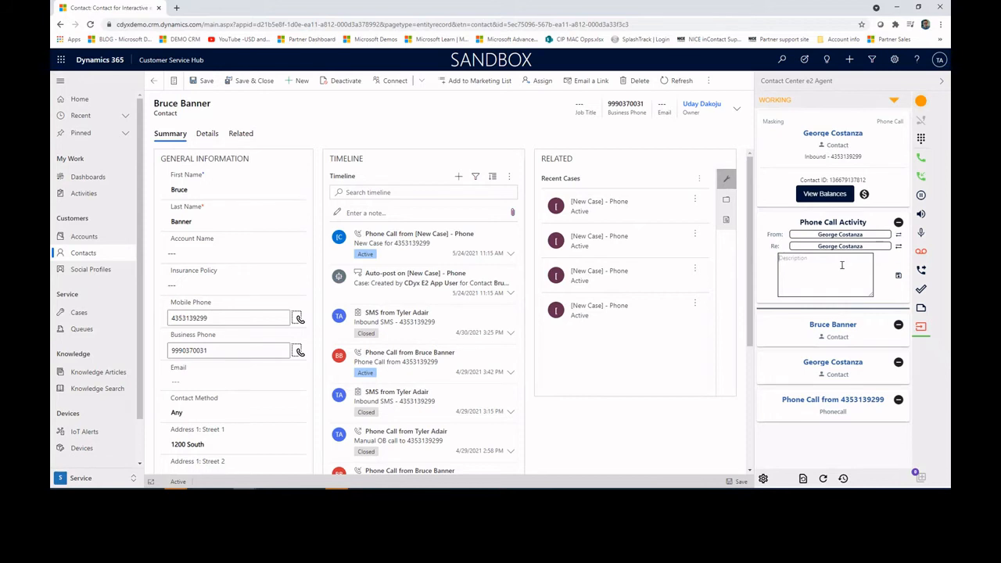
click(898, 236)
click(898, 247)
- Describe in the call note that the caller was actually this contact and not the first one, and save the note
click(806, 264)
text(This was a daily)
text( Bruce not Geo)
text(rge)
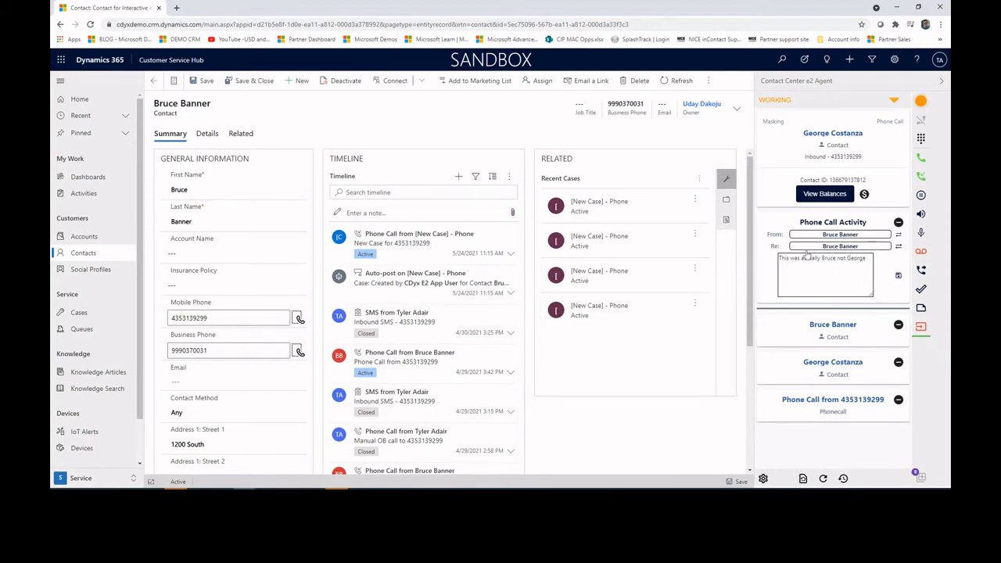
click(899, 276)
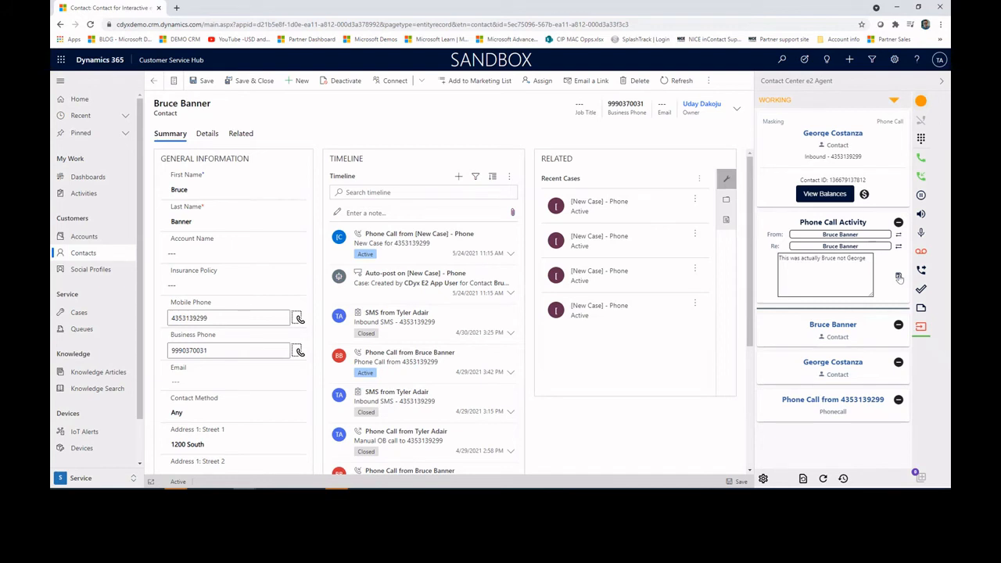
- Refresh the contact's timeline, open the reassigned phone call, and review its contact center details
click(510, 177)
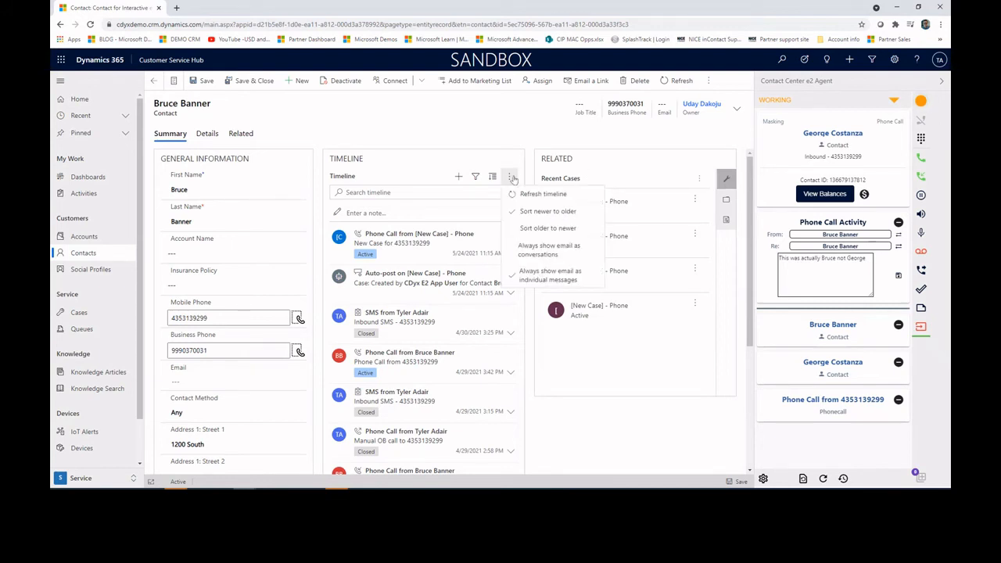
click(533, 199)
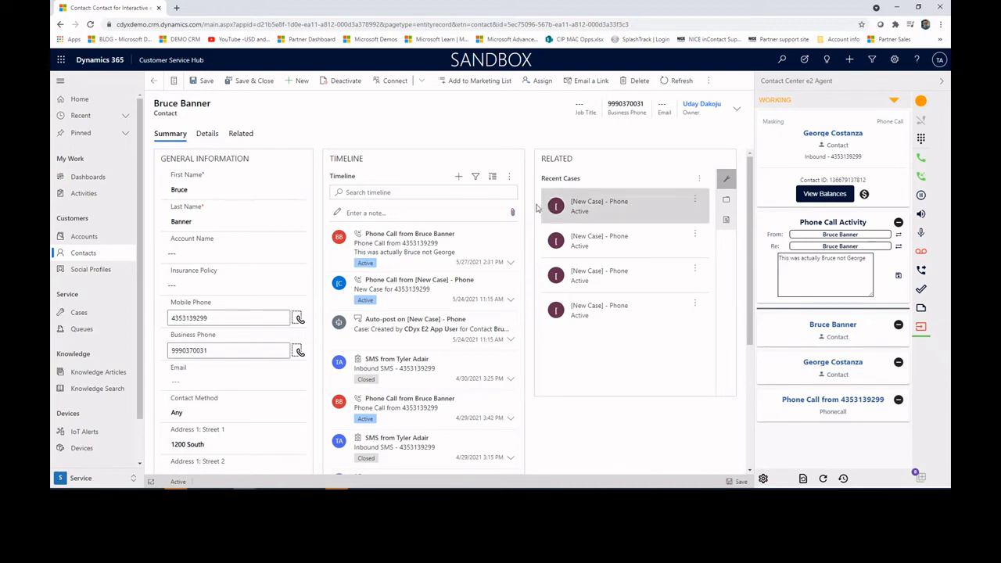
click(509, 234)
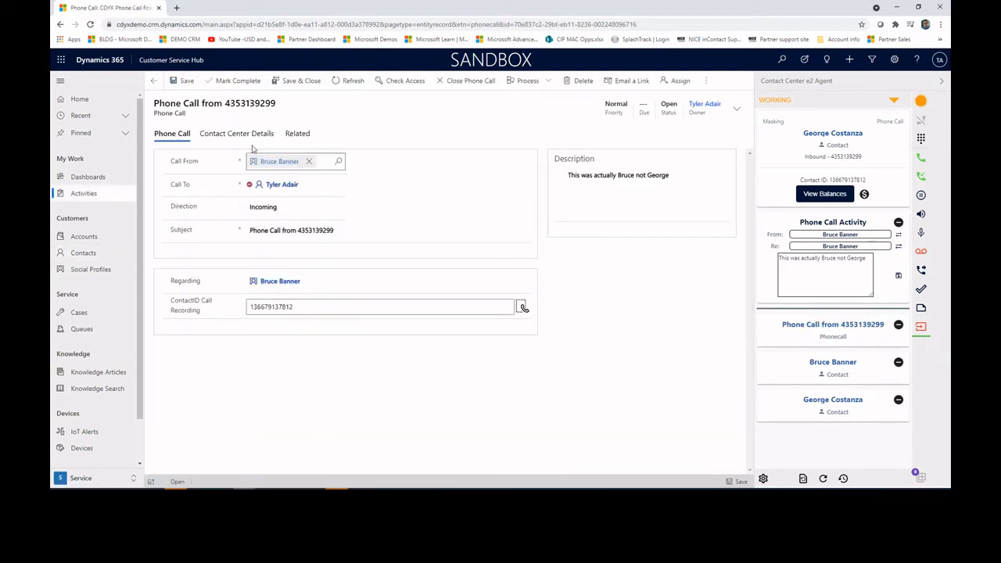
click(237, 136)
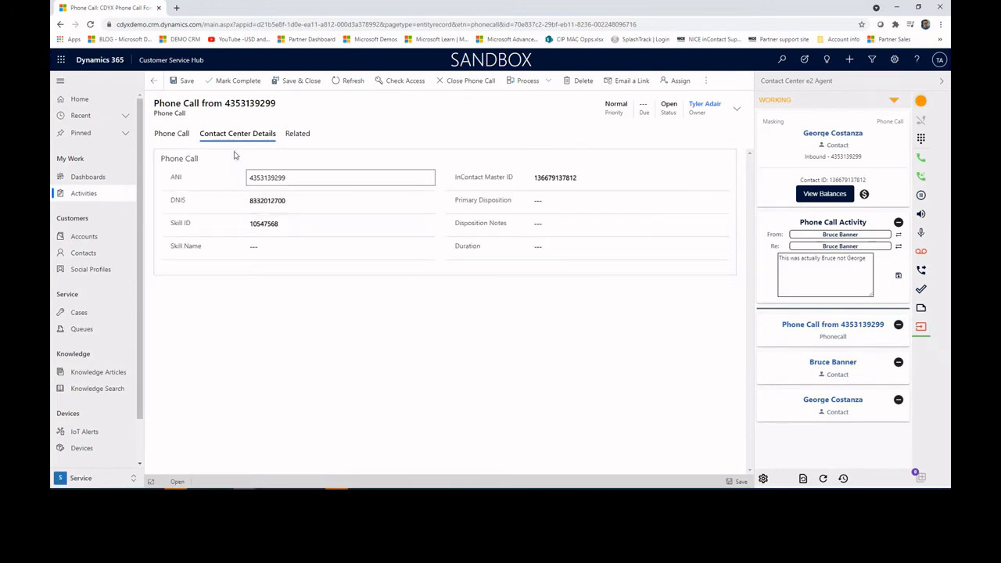
click(172, 133)
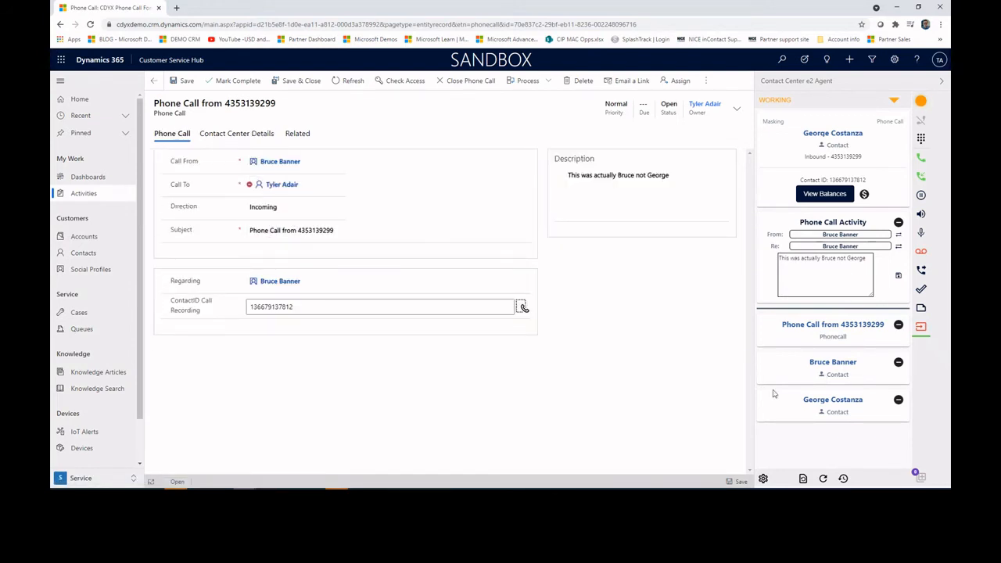
- Close the Phone Call Activity note and clear the recent records listed under the active call
click(898, 224)
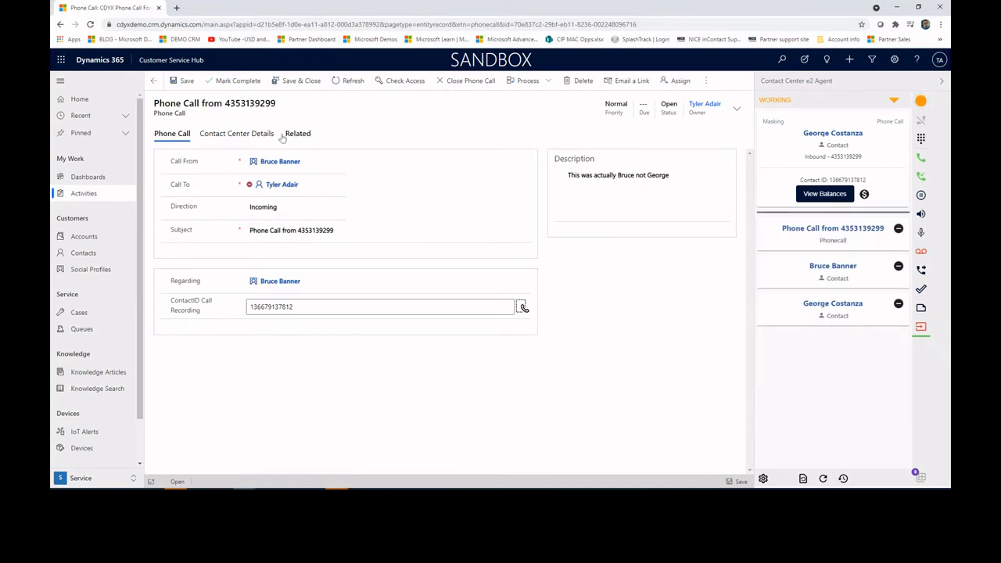
click(236, 134)
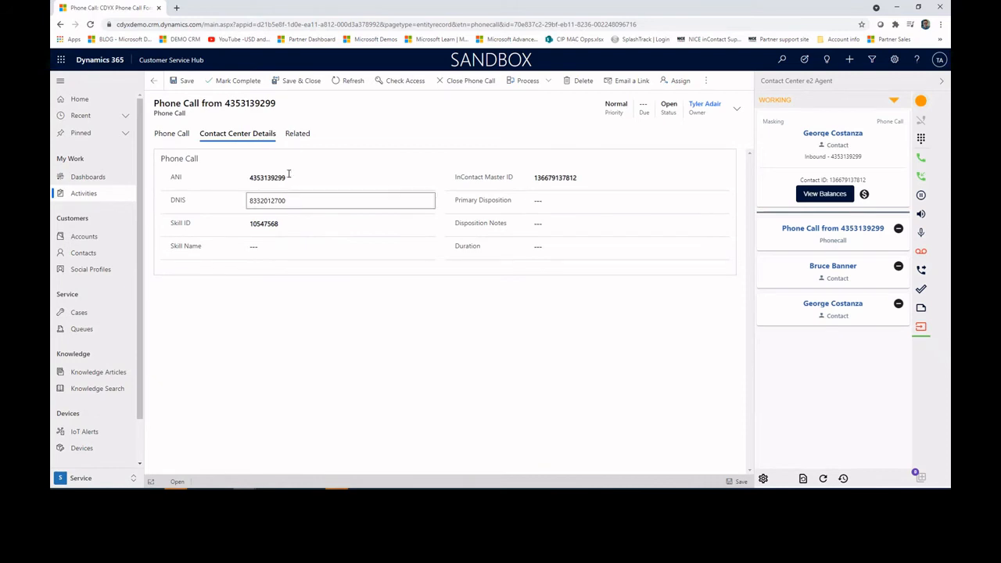
click(172, 133)
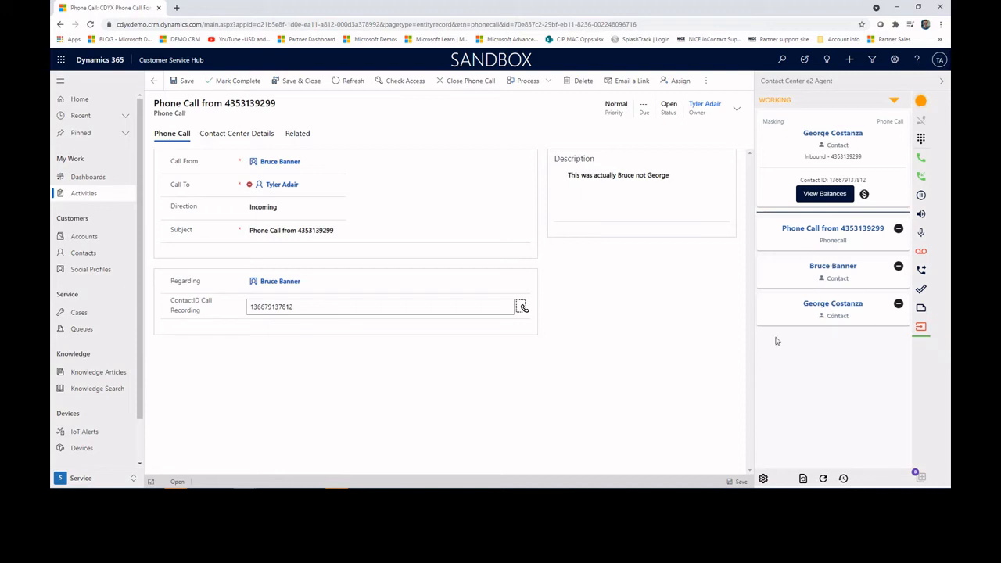
click(843, 479)
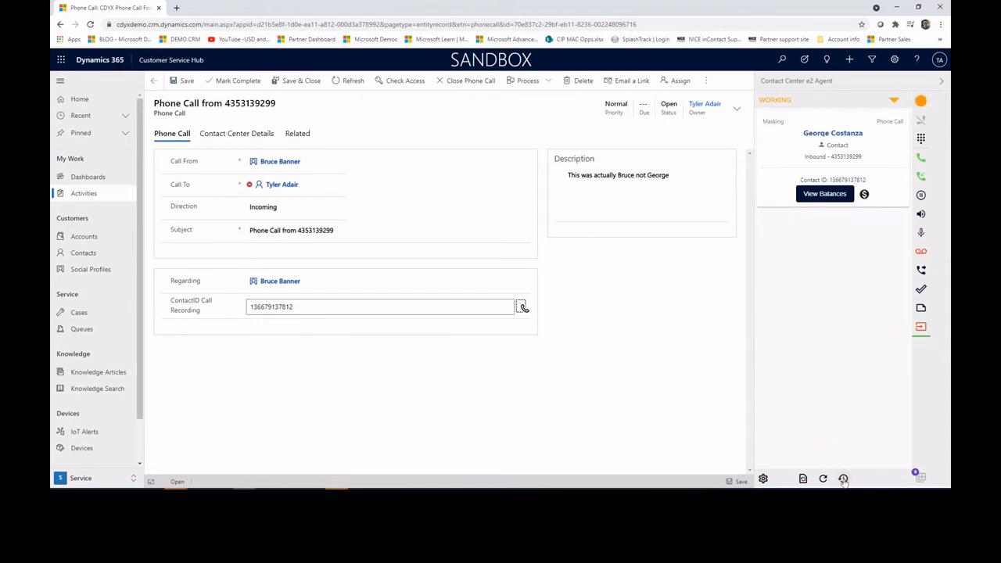
- Show the recent records under the active call and open the reassigned caller's contact from them
click(843, 479)
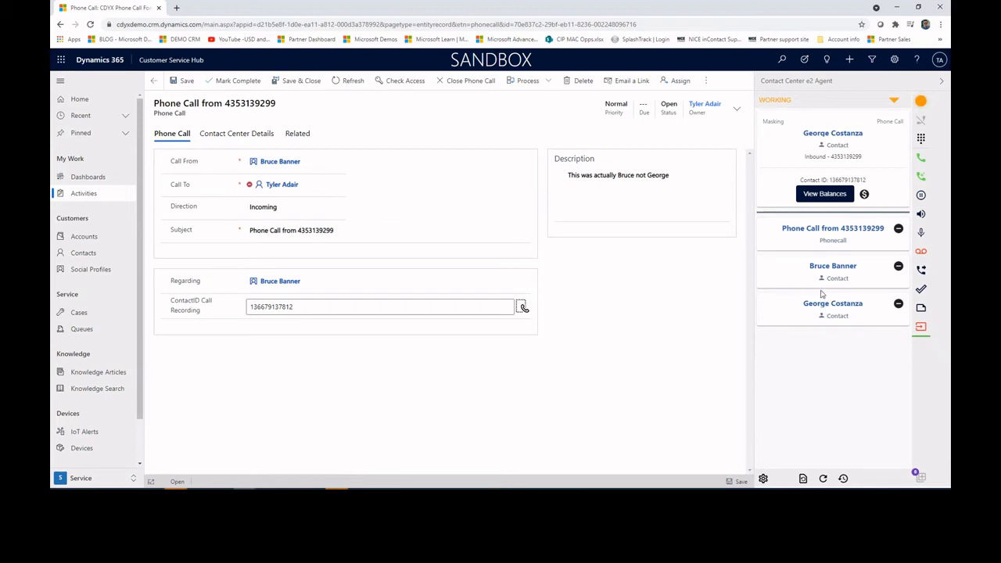
click(833, 269)
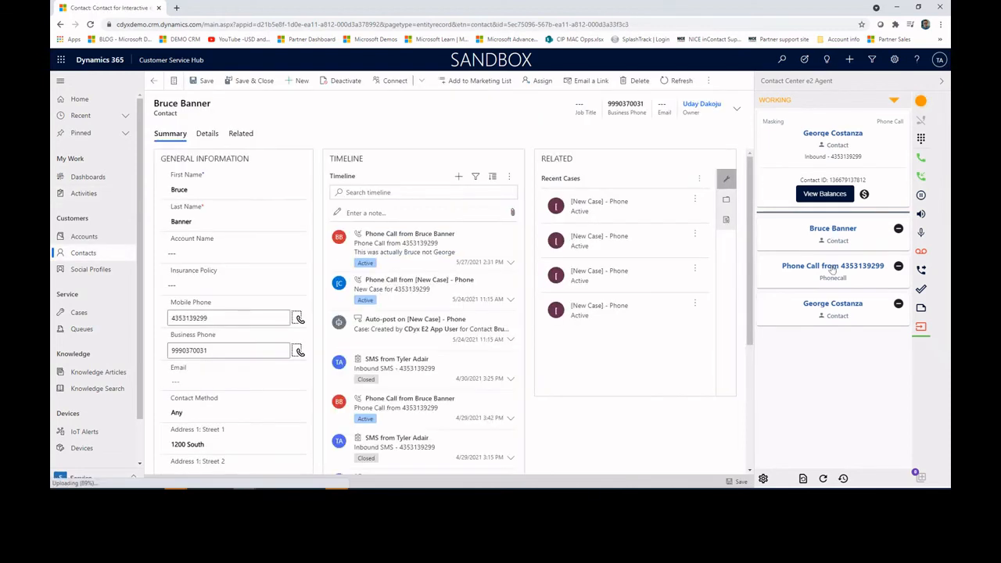
- Reopen the phone call from the recent records and append "and new notes" to its description
click(834, 266)
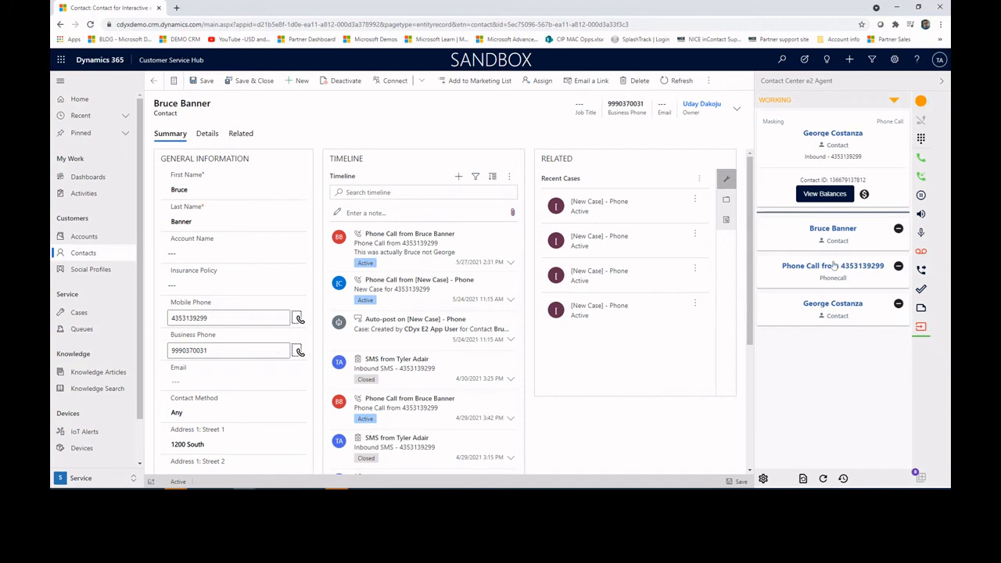
click(683, 170)
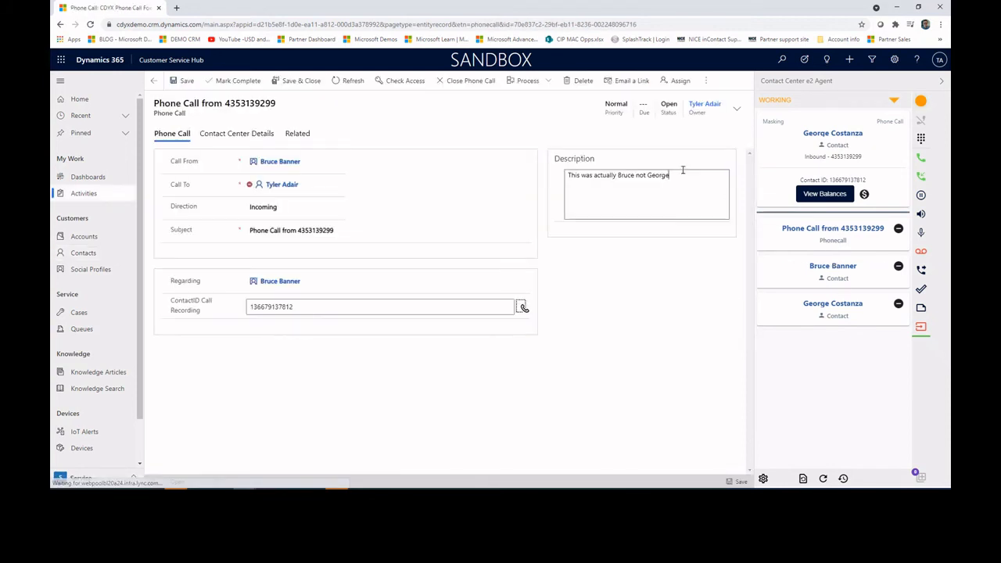
text(. and ne)
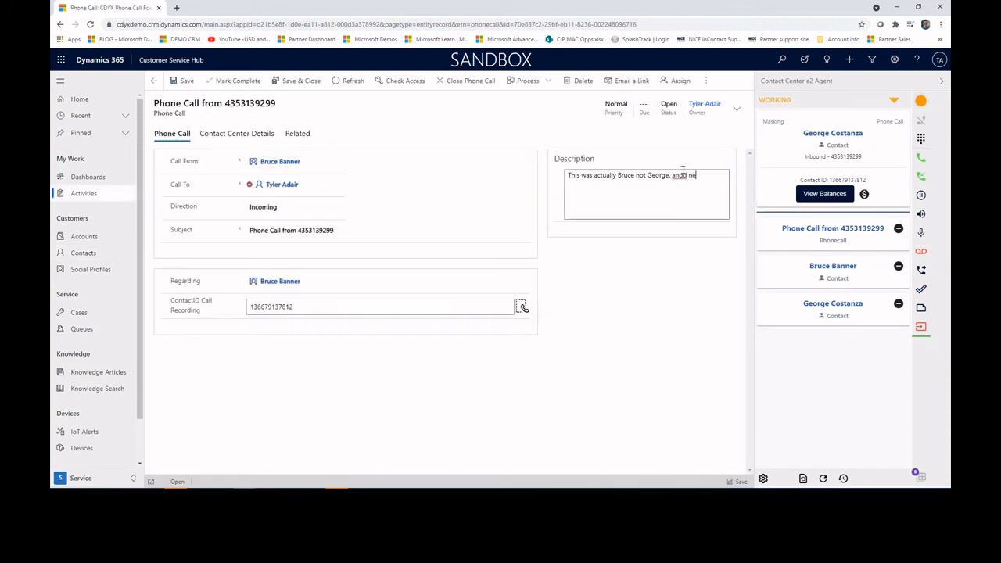
text(w notes)
- Open the originally matched contact, then the Adventure Works account, and return to the reassigned caller's contact through the recent records
click(843, 313)
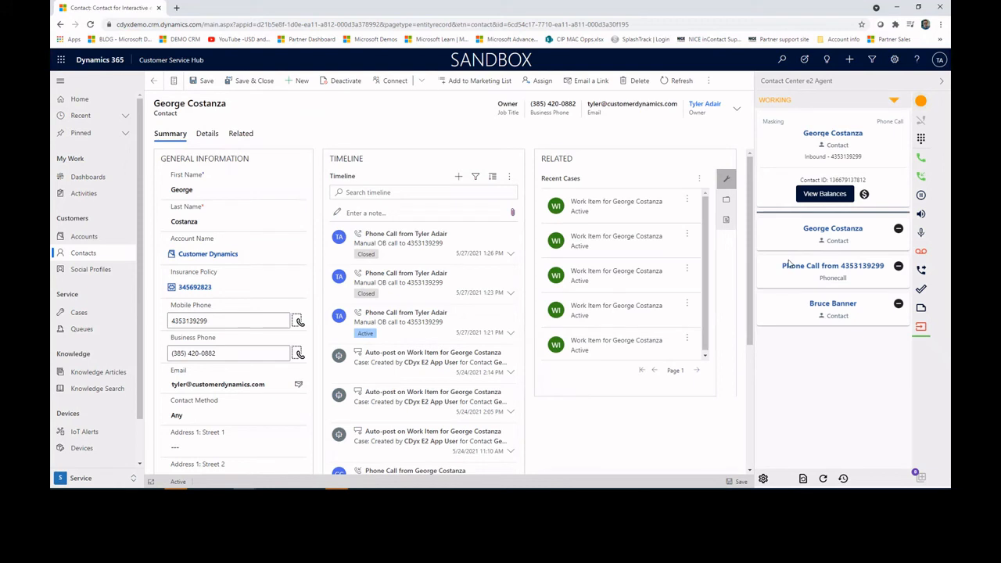
click(84, 236)
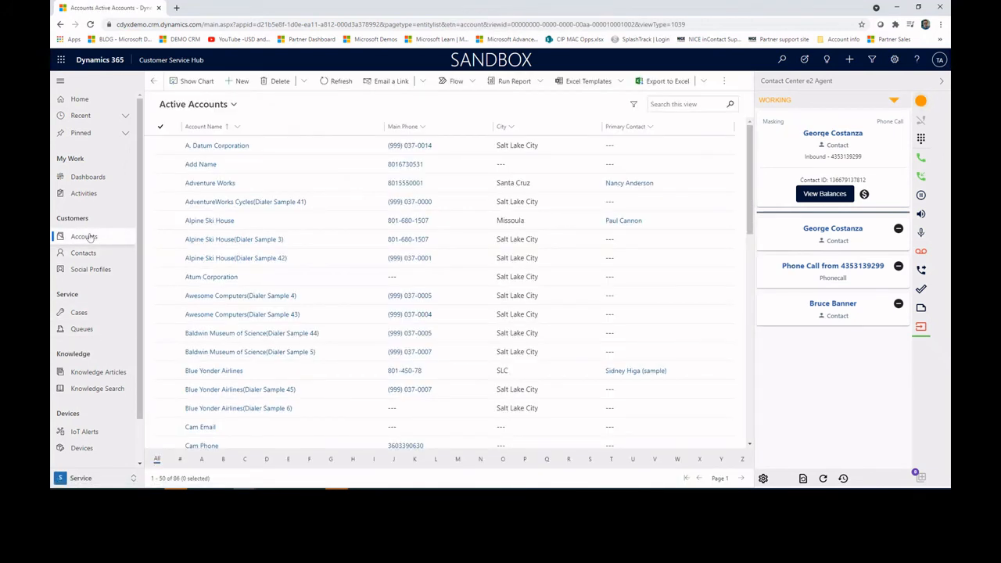
click(208, 183)
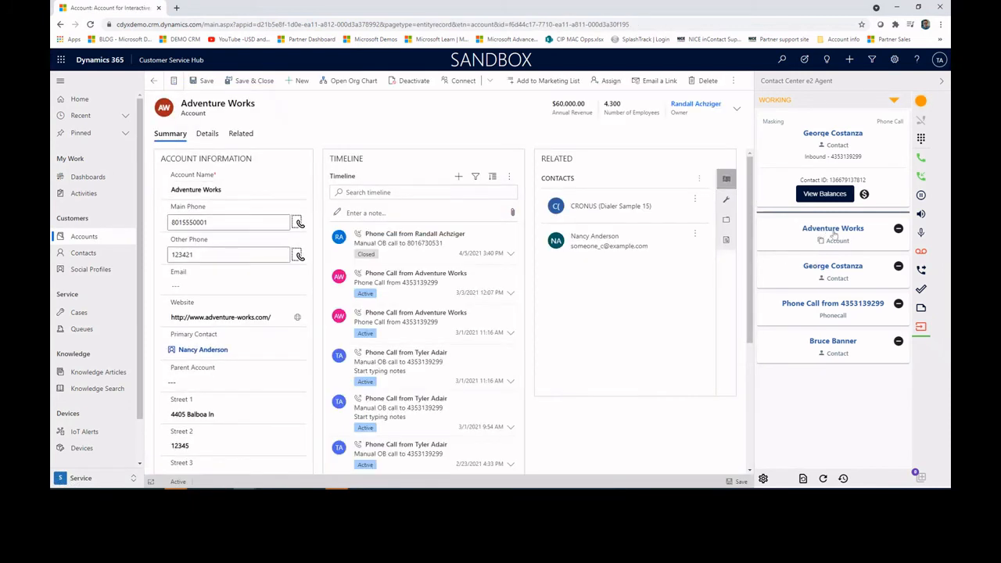
click(835, 351)
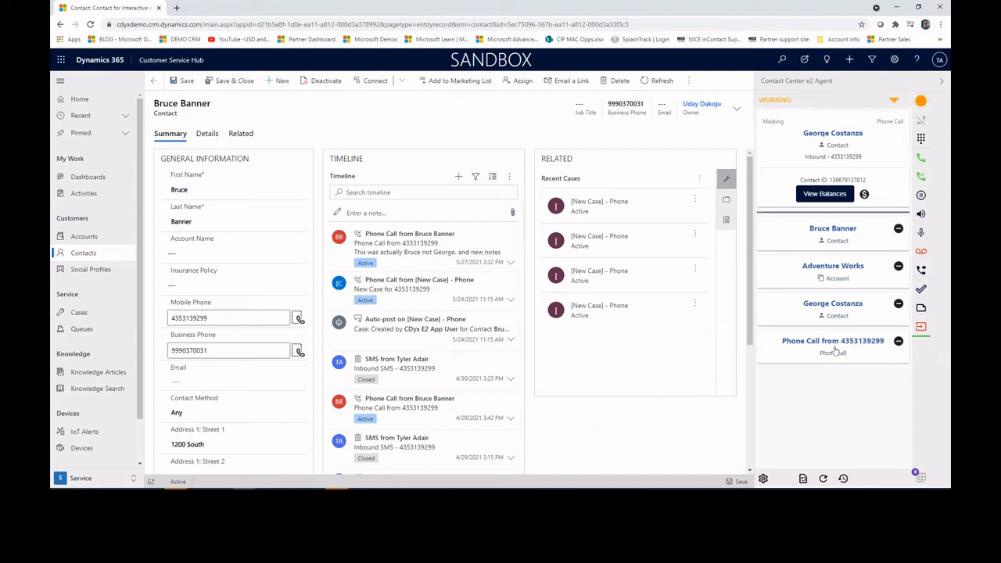
- End the active call and save it with the Demo scheduled disposition and the note "Scheduled a demo for 5/27"
click(921, 327)
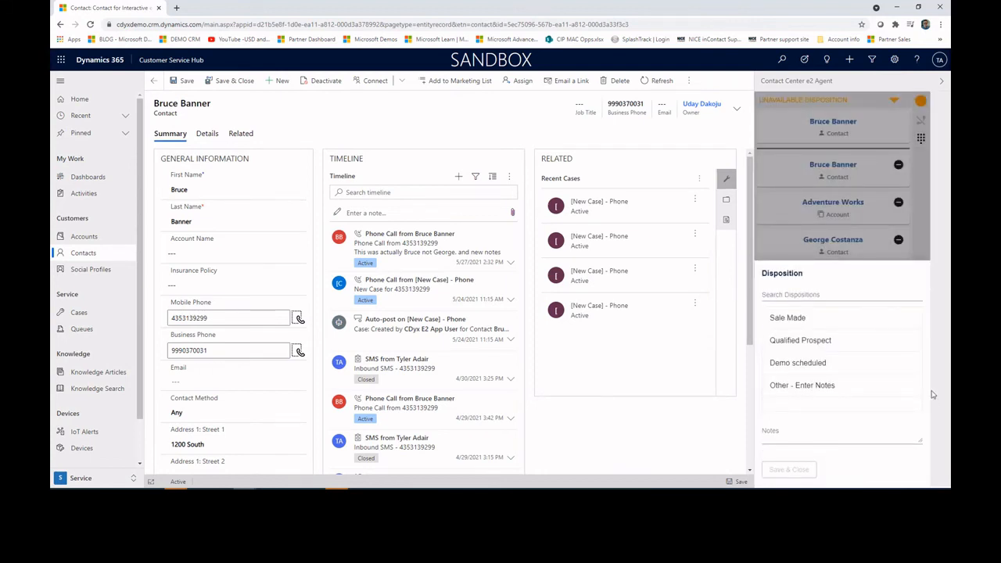
click(825, 386)
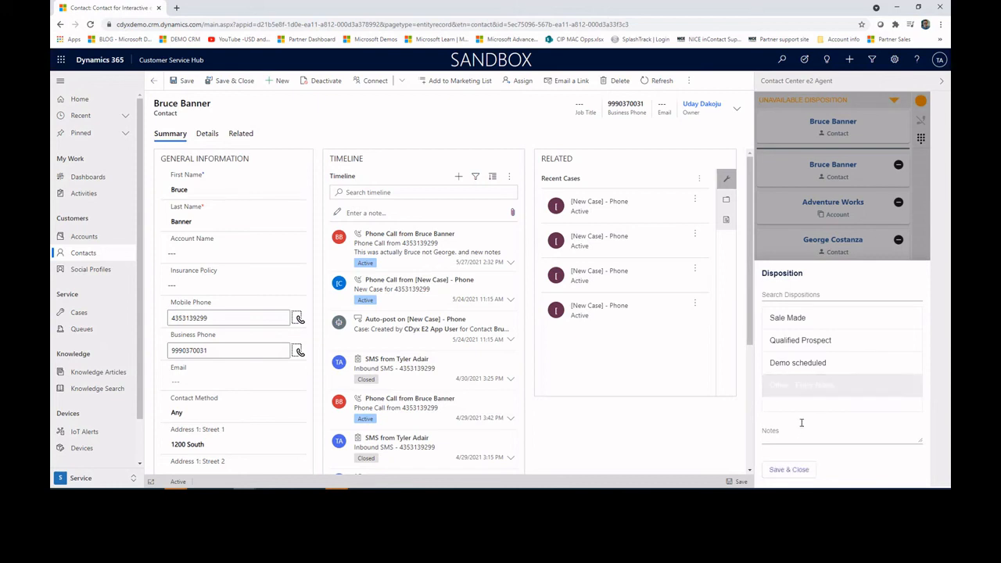
click(811, 362)
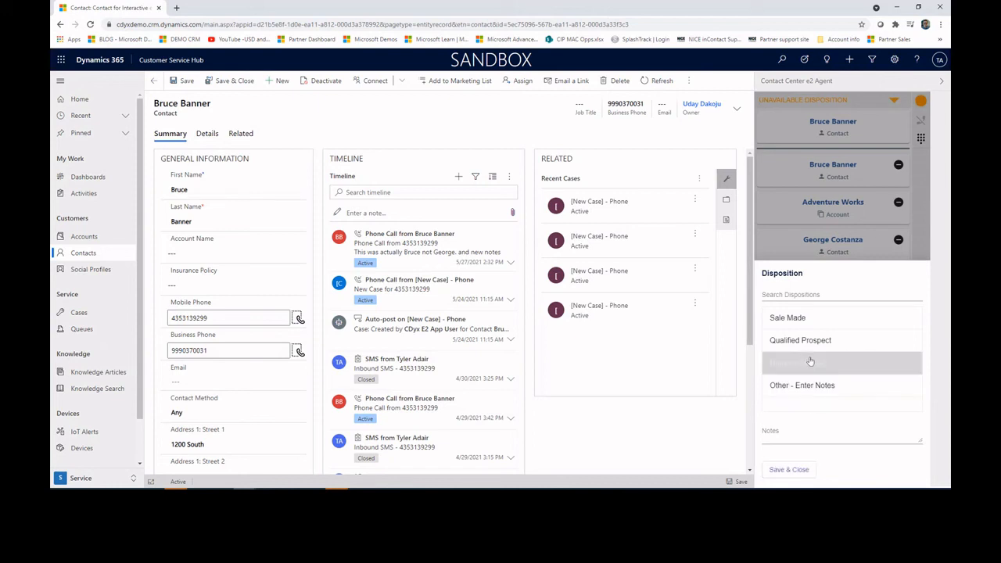
click(790, 439)
text(Scheduled a demo)
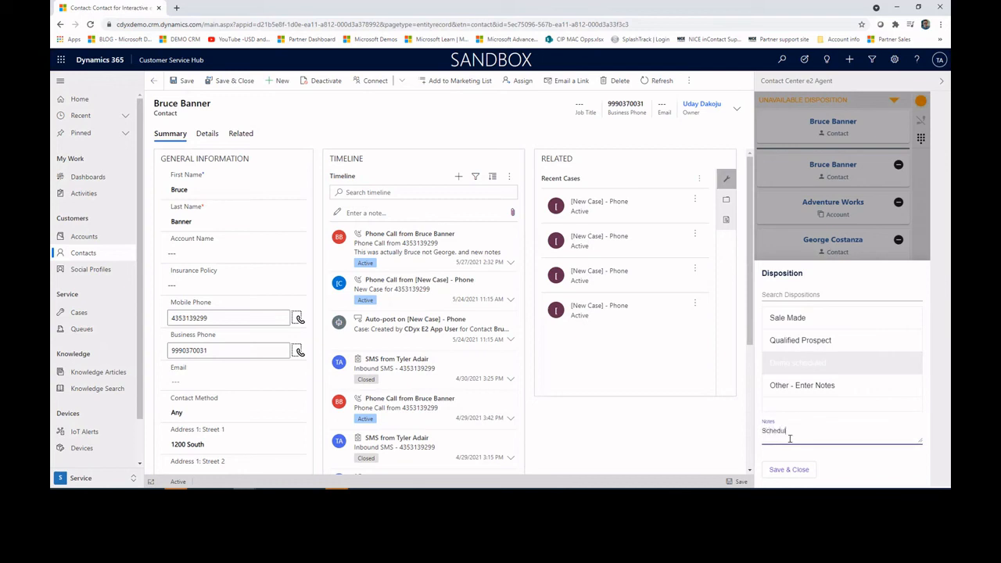
text( for 5/27)
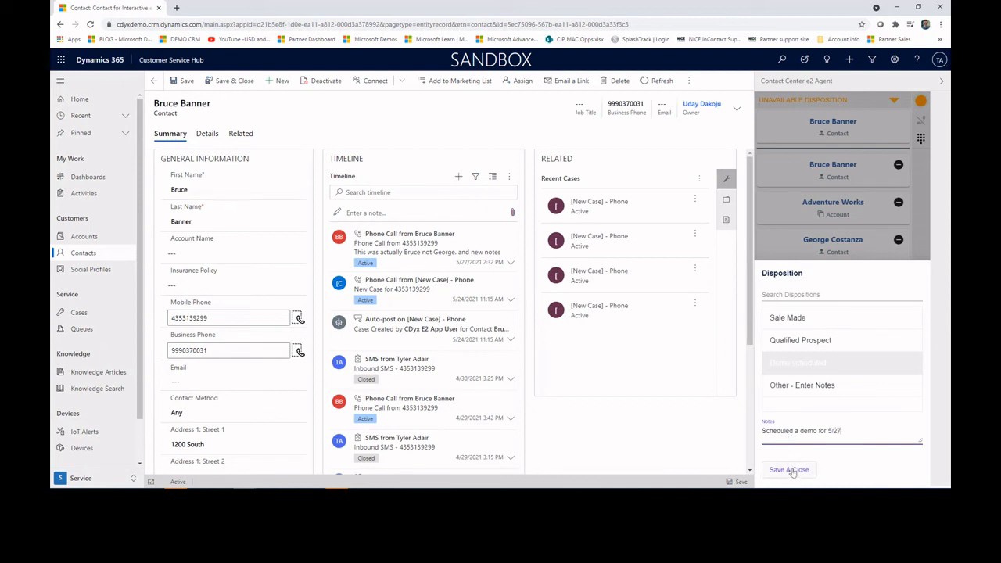
click(788, 470)
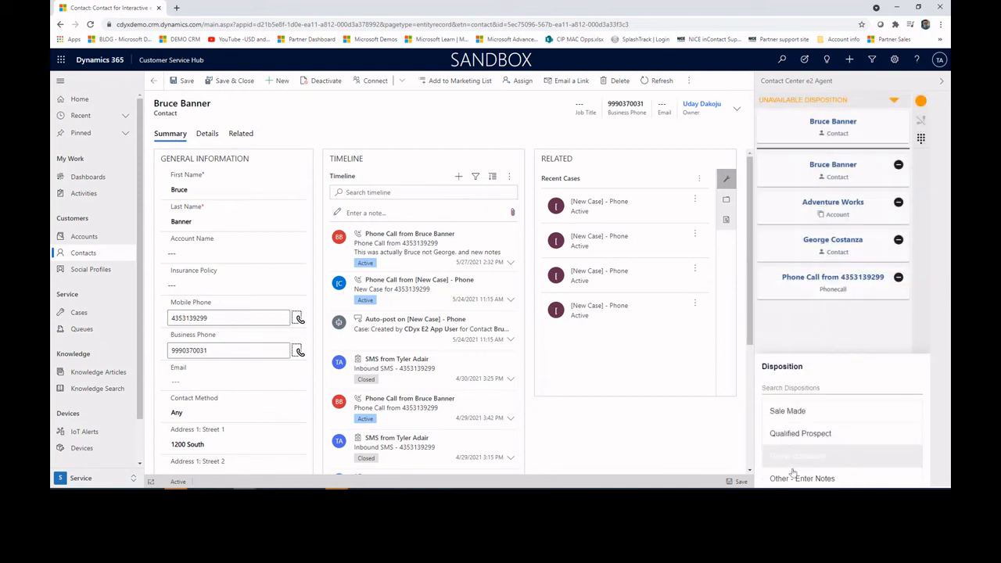
- Set the agent state to Available
click(821, 99)
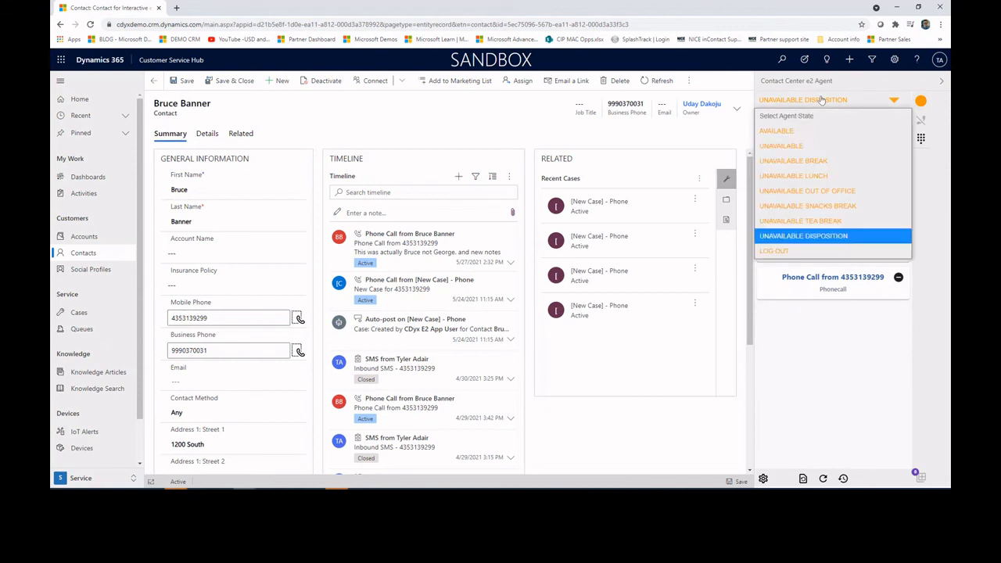
click(808, 130)
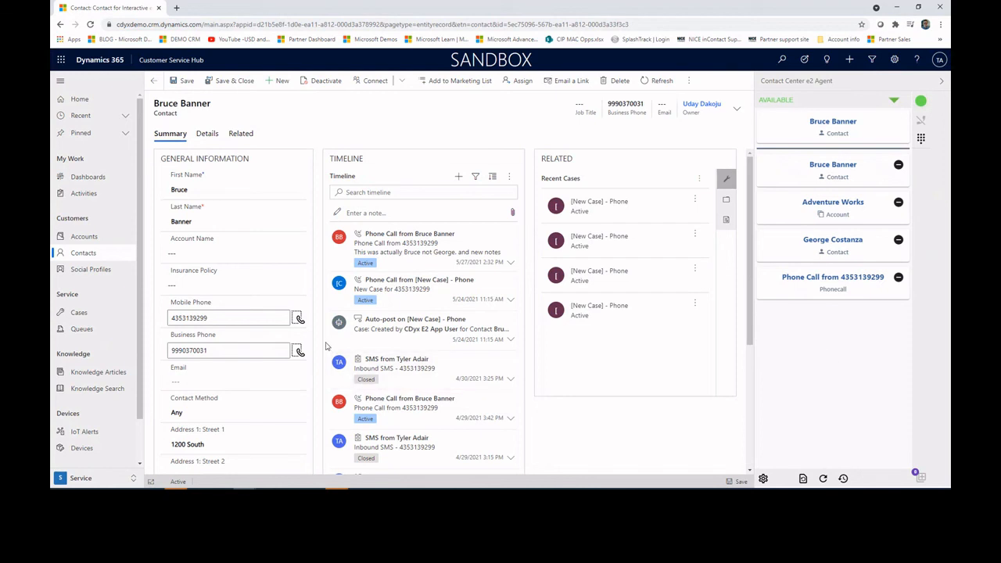
- Open the latest phone call from the contact's timeline, sample its call recording, and return to the phone call record
click(500, 239)
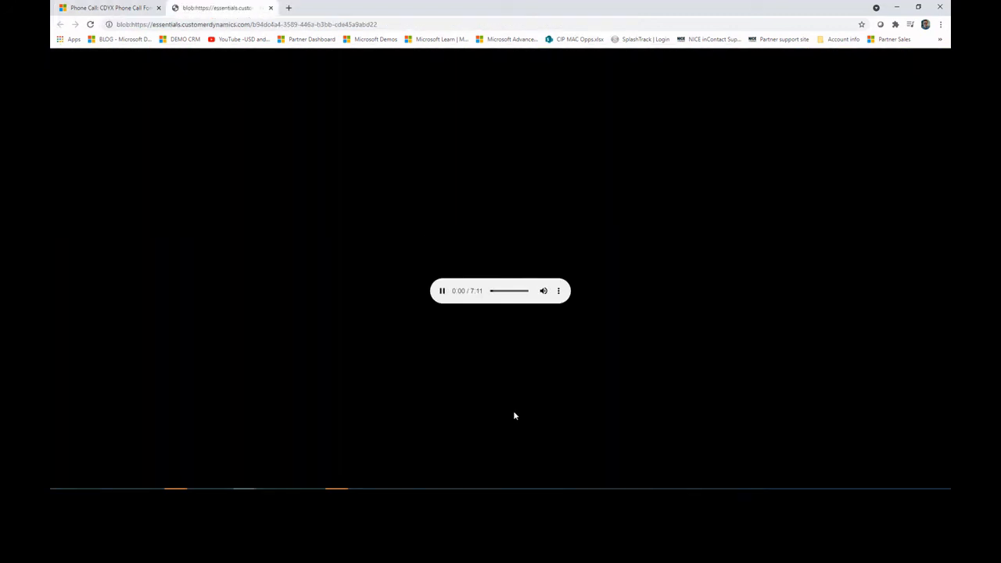
click(442, 291)
mouse_move(495, 295)
mouse_down()
mouse_move(523, 294)
mouse_move(505, 294)
mouse_up()
click(135, 13)
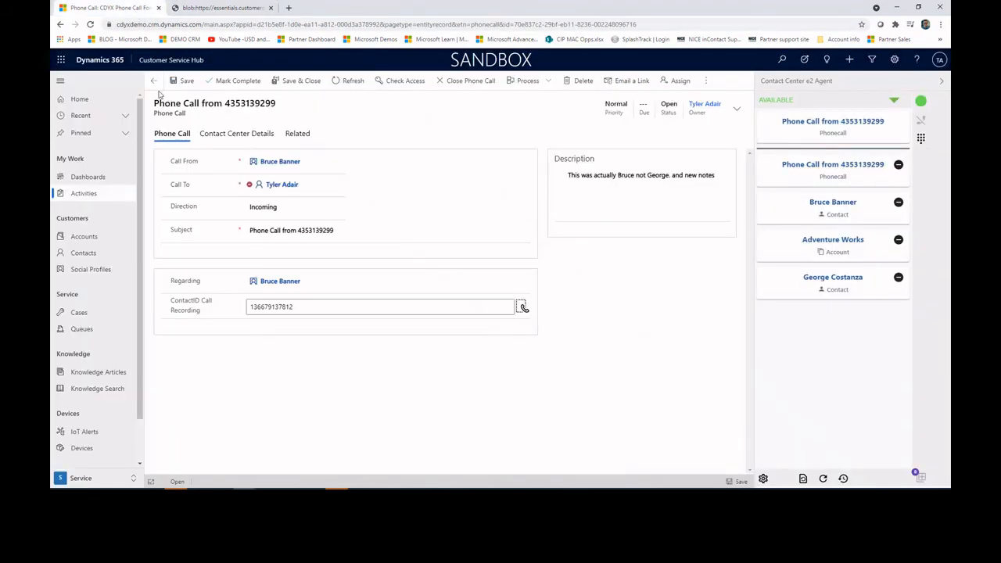